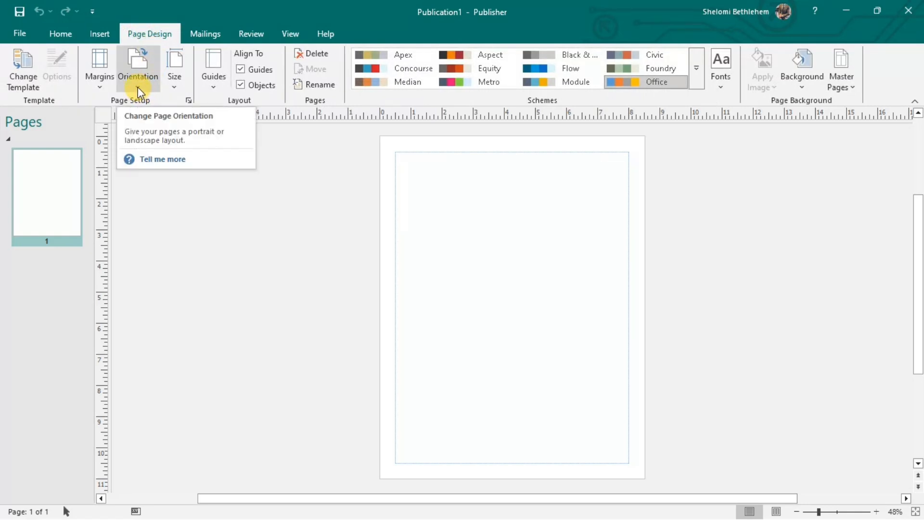
# Open the Size gallery of preset page sizes on the Page Design tab.
pyautogui.click(170, 88)
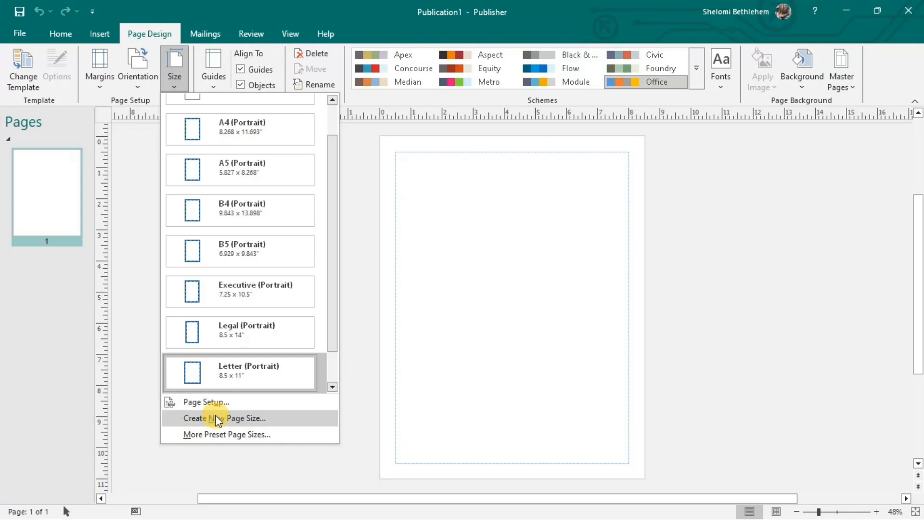
# In Page Setup, set a Custom paper size of 3.5" wide by 2" tall.
pyautogui.click(213, 402)
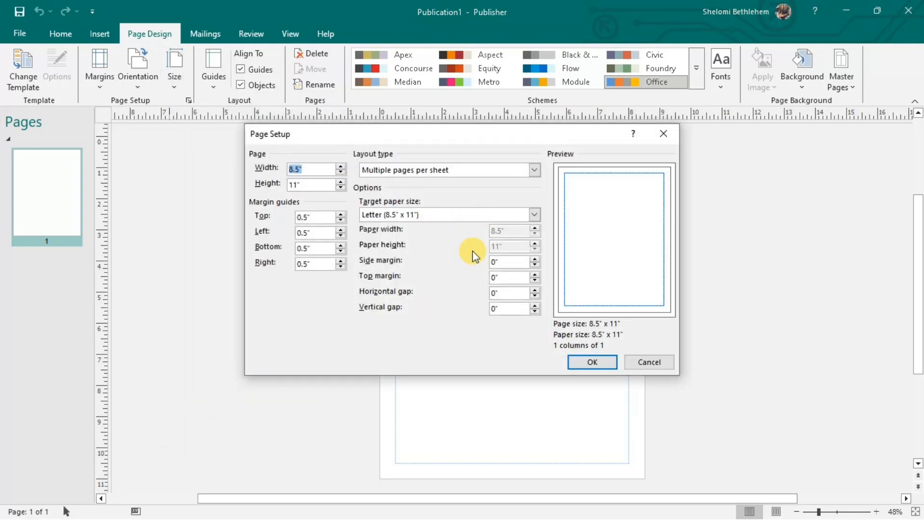
pyautogui.click(530, 216)
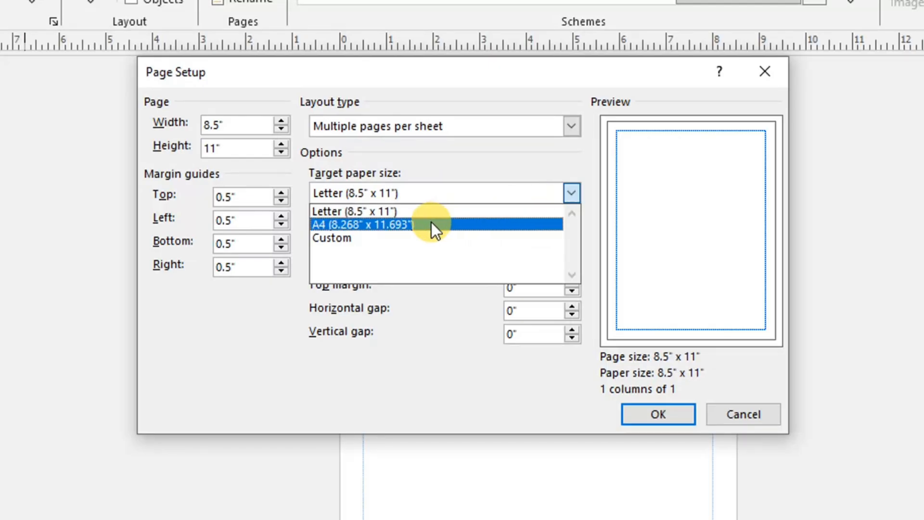
pyautogui.click(412, 236)
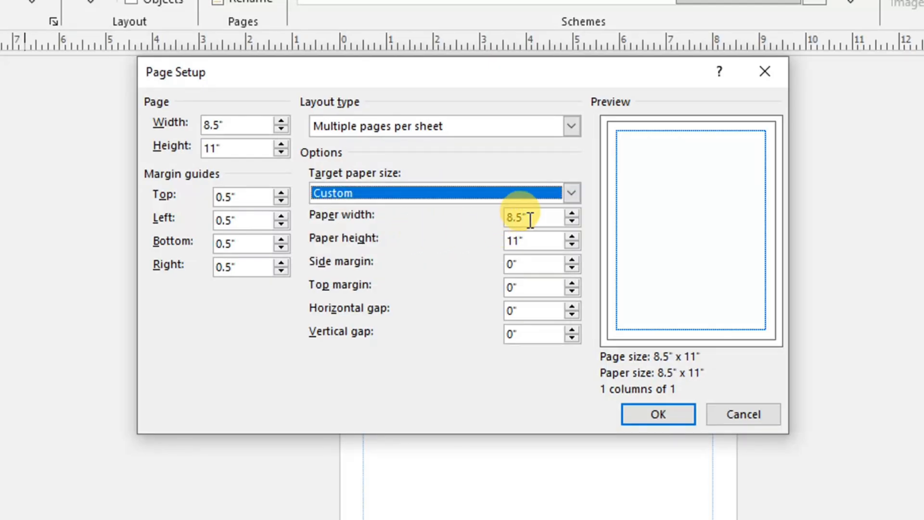
pyautogui.moveTo(525, 217); pyautogui.dragTo(497, 219)
pyautogui.write('3.')
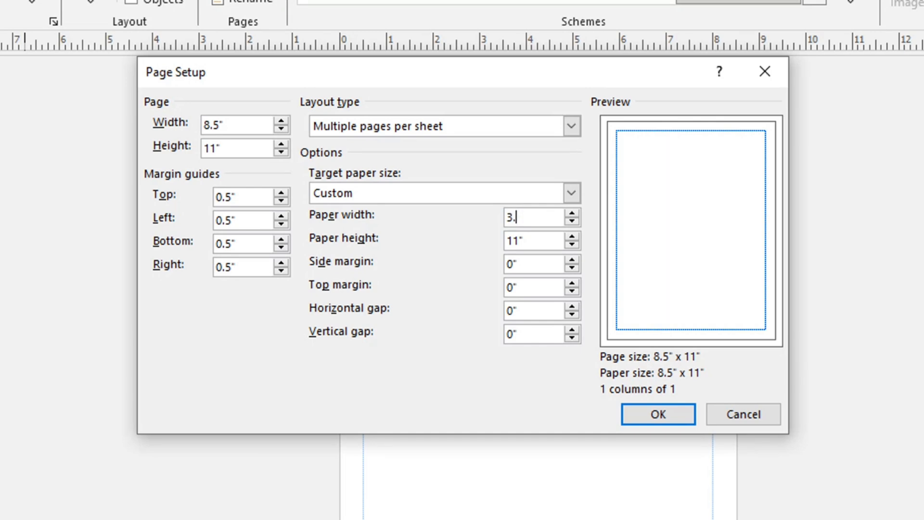
pyautogui.write('5')
pyautogui.press('Tab')
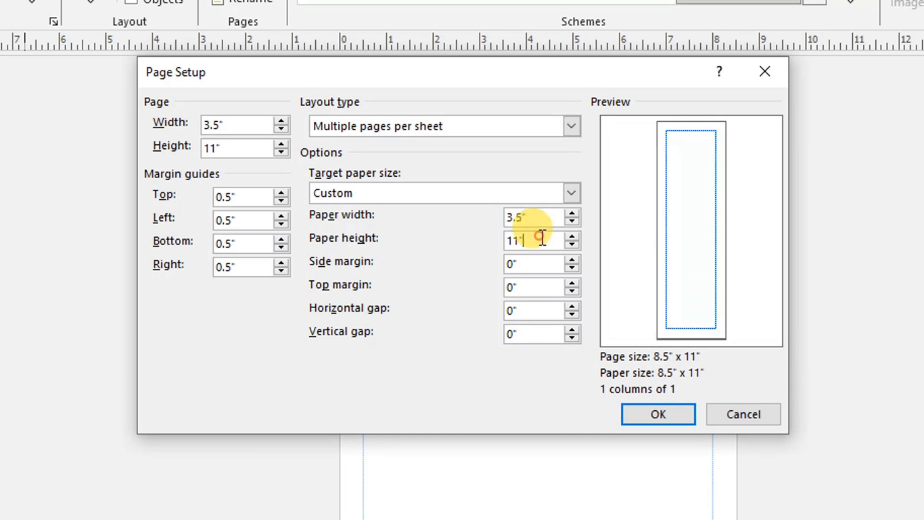
pyautogui.write('2')
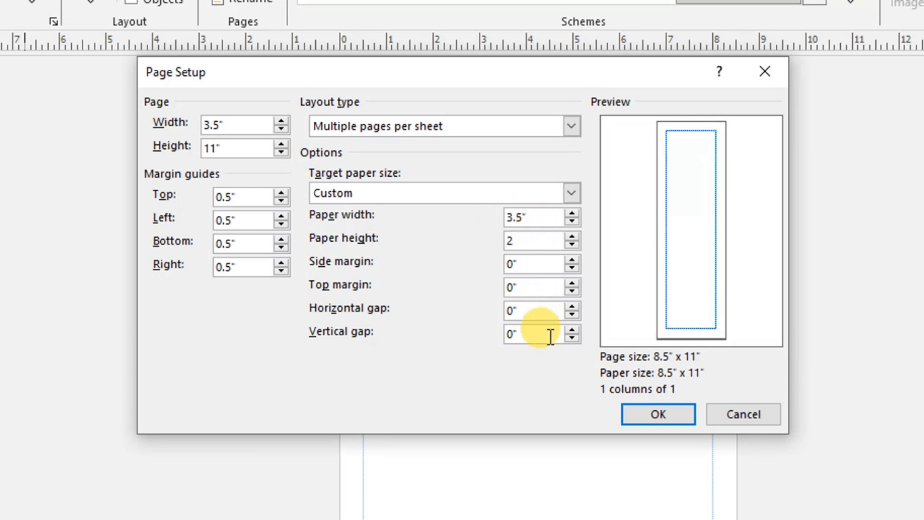
pyautogui.click(532, 285)
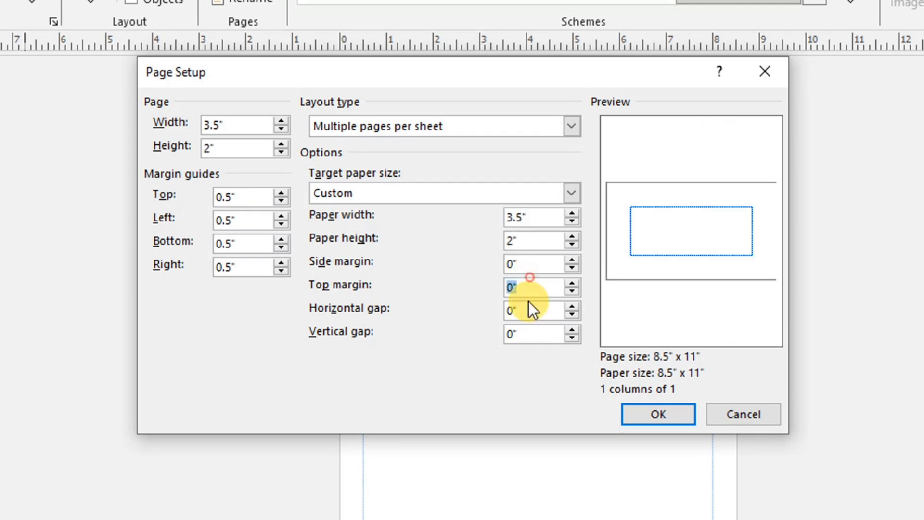
pyautogui.click(636, 410)
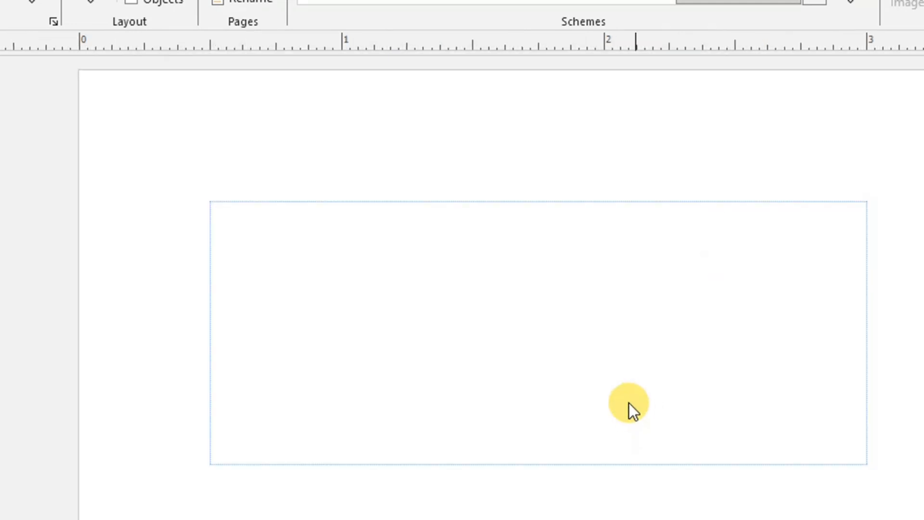
pyautogui.scroll(-1, 647, 340)
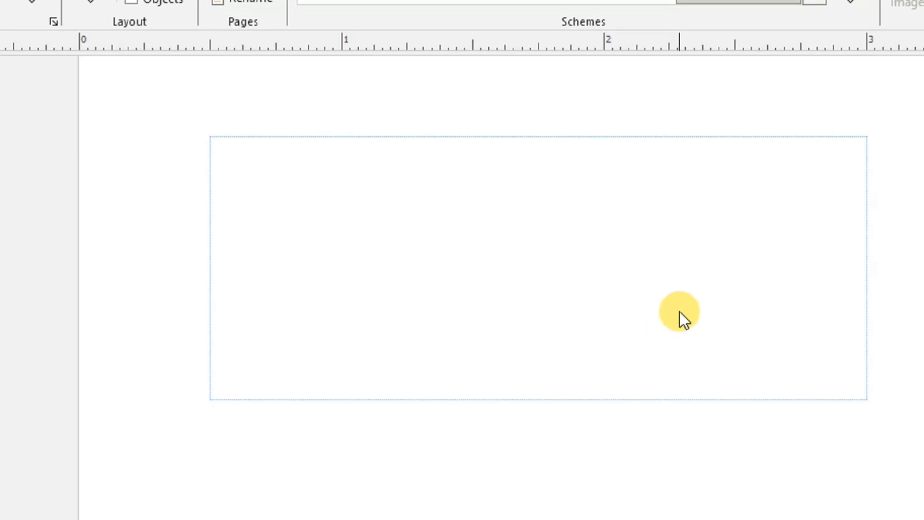
pyautogui.scroll(2, 878, 301)
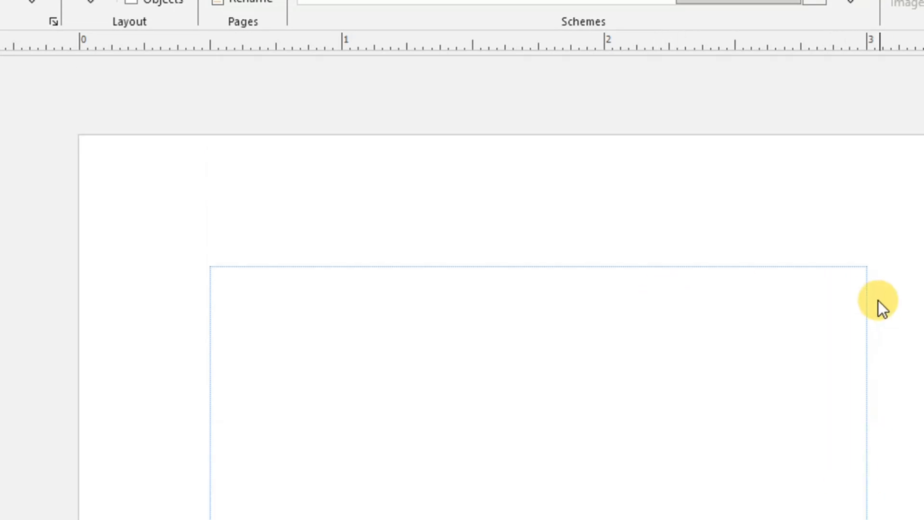
pyautogui.scroll(-4, 877, 299)
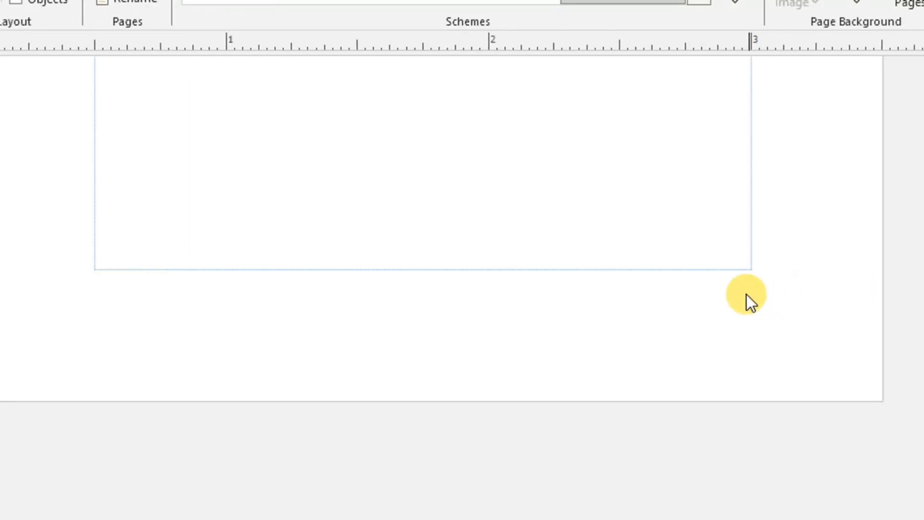
pyautogui.scroll(-5, 744, 292)
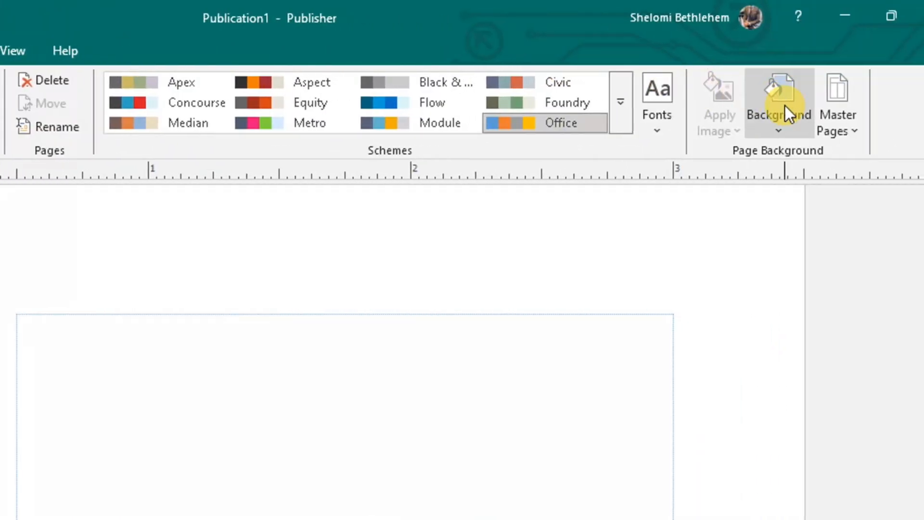
# Apply the darkest grey Solid Background swatch to the card page.
pyautogui.click(784, 120)
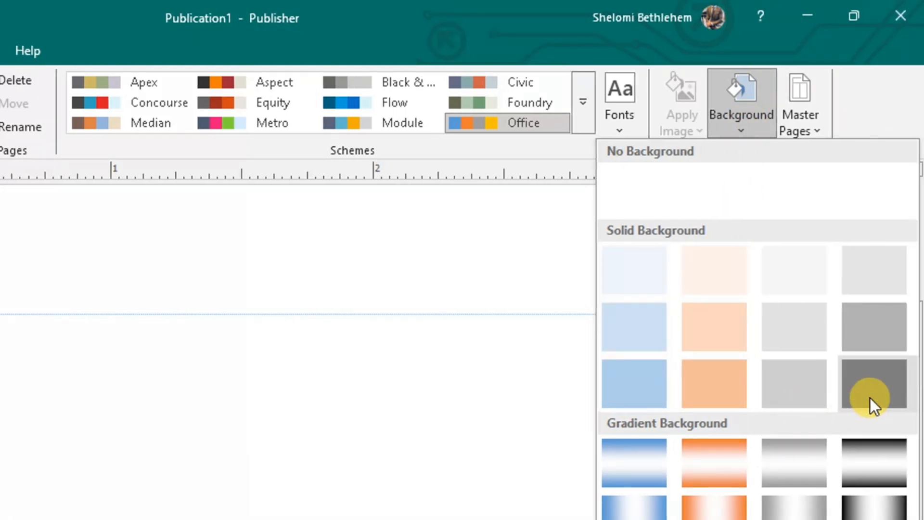
pyautogui.click(873, 399)
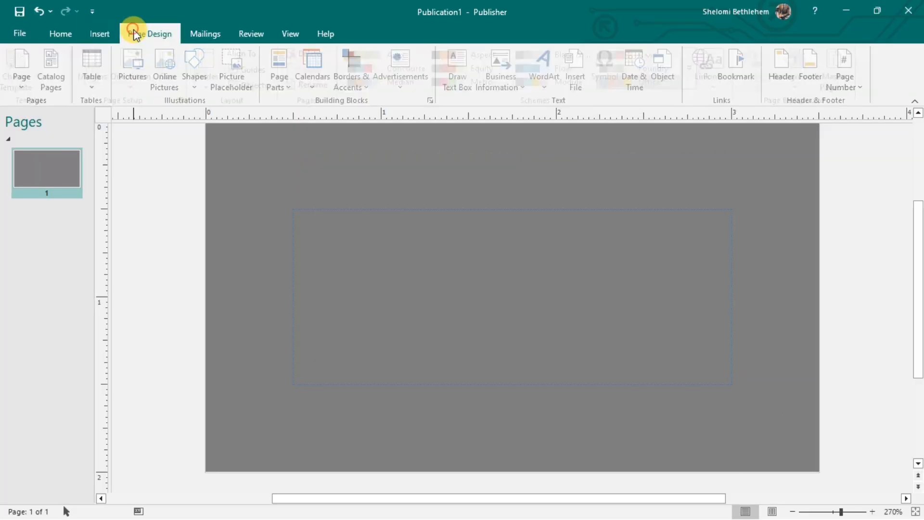
pyautogui.click(137, 32)
# Draw a tall rectangle covering the card's left side.
pyautogui.click(101, 36)
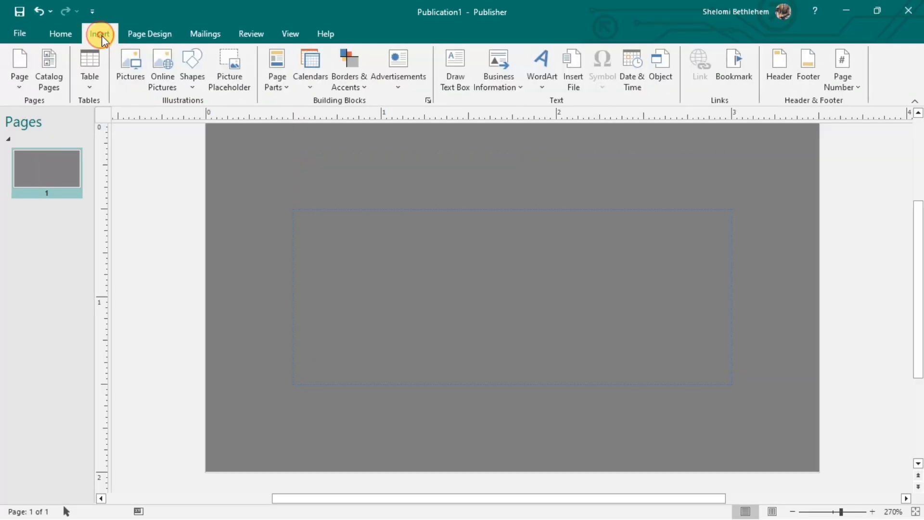
pyautogui.click(193, 85)
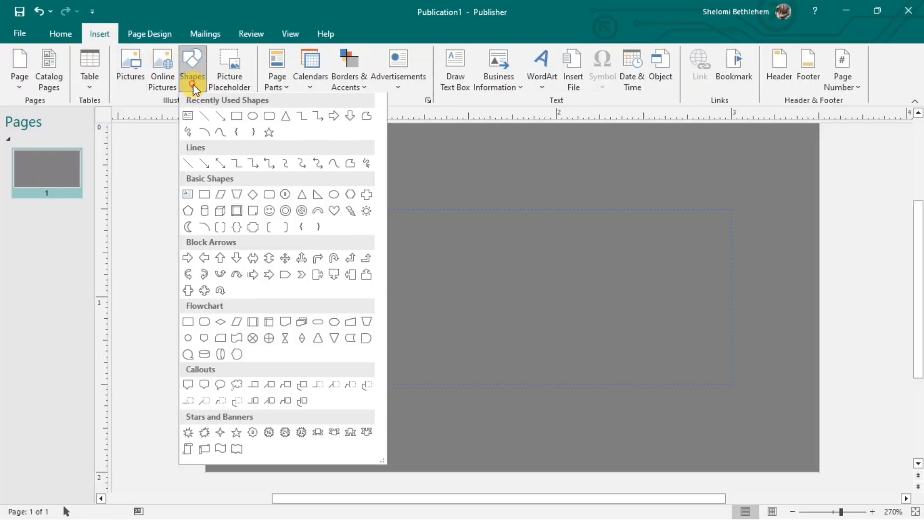
pyautogui.click(237, 117)
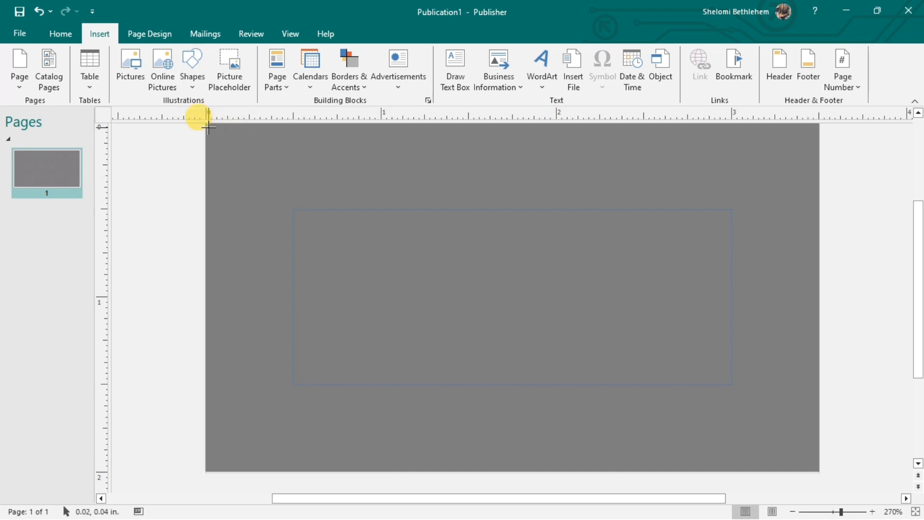
pyautogui.moveTo(205, 124)
pyautogui.mouseDown()
pyautogui.moveTo(388, 377)
pyautogui.moveTo(400, 449)
pyautogui.moveTo(421, 471)
pyautogui.moveTo(450, 472)
pyautogui.mouseUp()
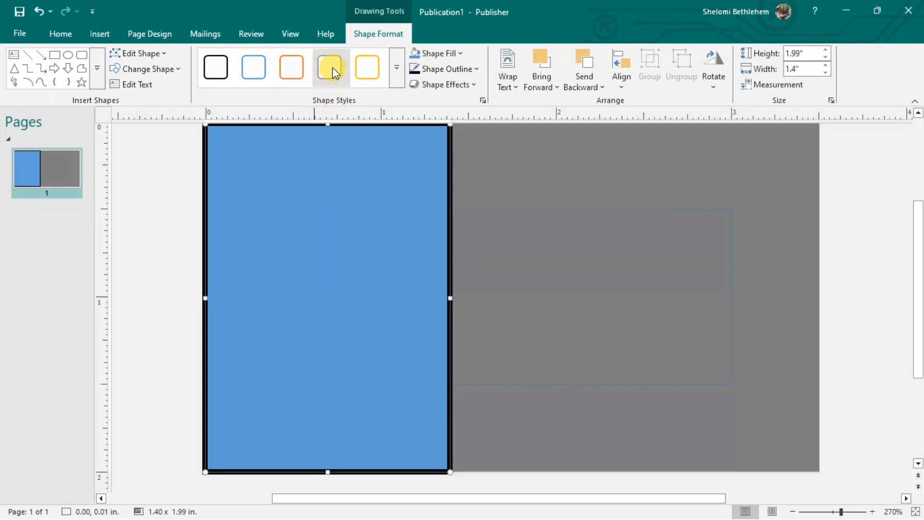
# Give the rectangle a white fill and No Outline, then deselect it.
pyautogui.click(448, 52)
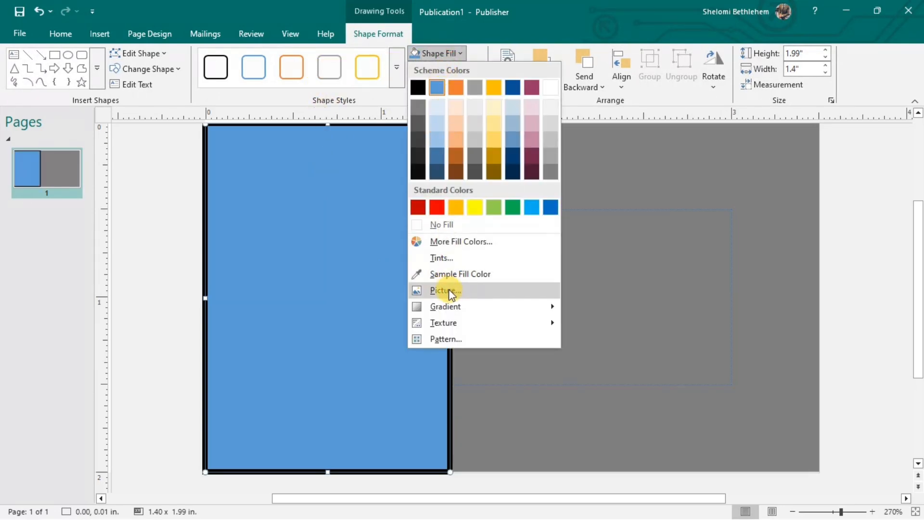
pyautogui.click(463, 226)
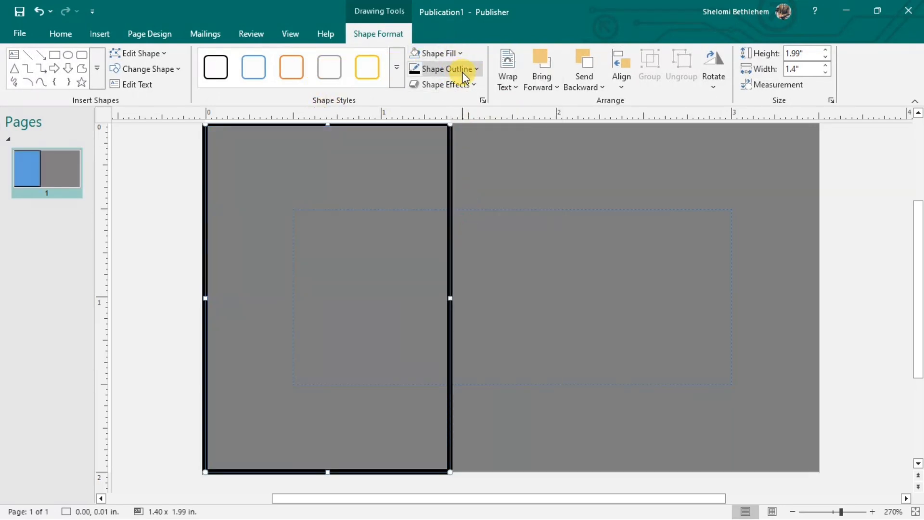
pyautogui.click(454, 54)
pyautogui.click(539, 99)
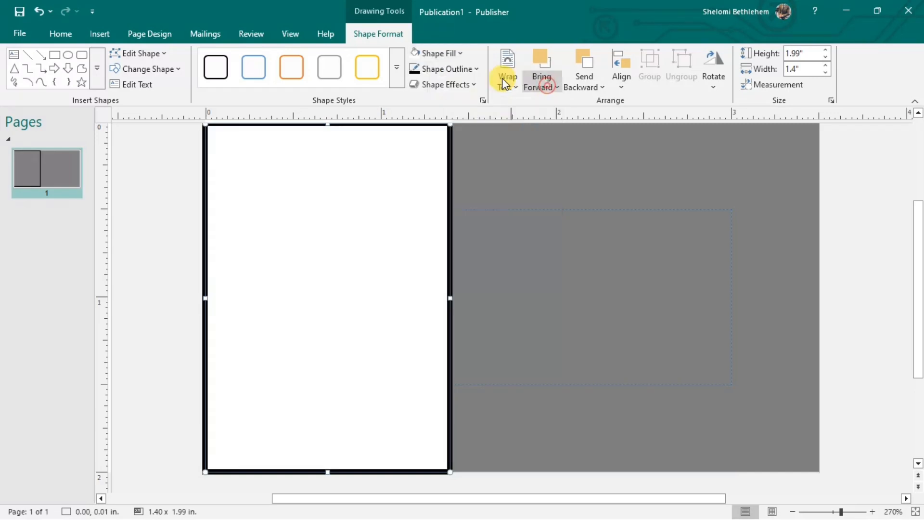
pyautogui.click(476, 70)
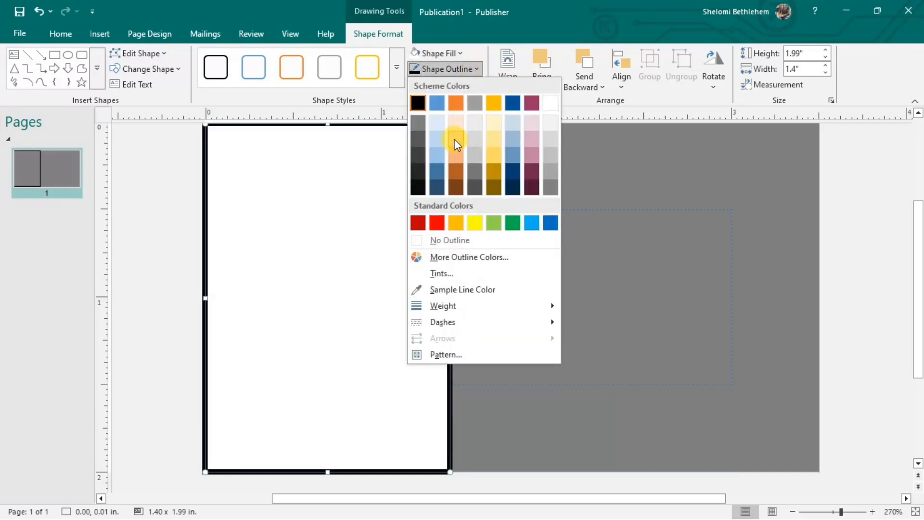
pyautogui.click(438, 240)
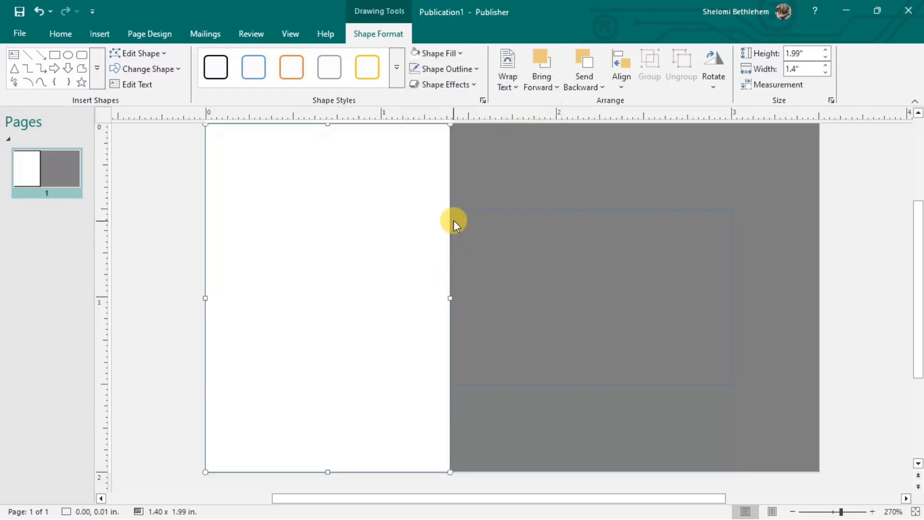
pyautogui.click(457, 202)
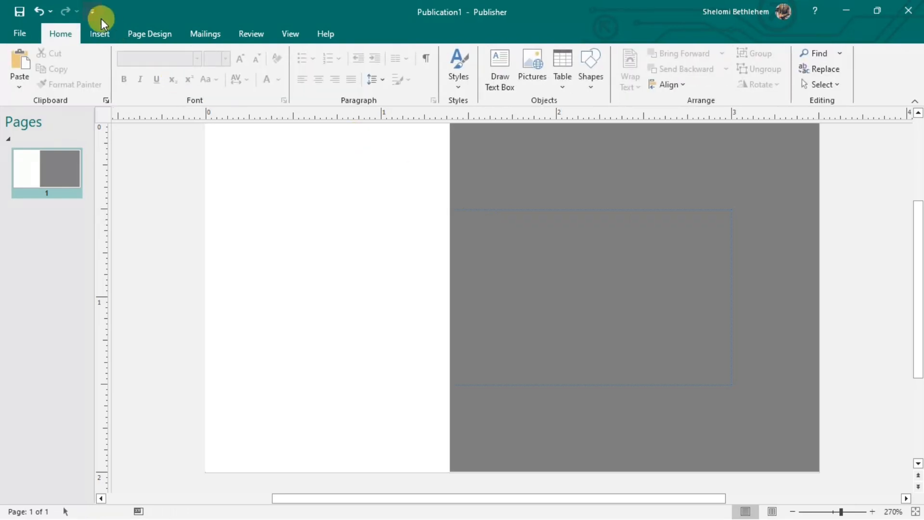
# Draw a text box at the top of the grey panel and type the person's full name in capitals.
pyautogui.click(99, 32)
pyautogui.click(455, 72)
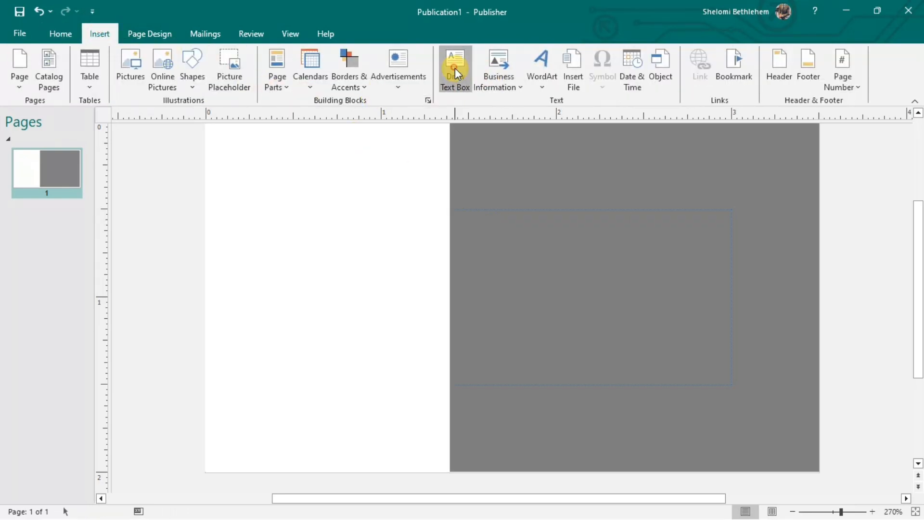
pyautogui.moveTo(464, 148)
pyautogui.mouseDown()
pyautogui.moveTo(472, 172)
pyautogui.moveTo(539, 209)
pyautogui.moveTo(735, 214)
pyautogui.mouseUp()
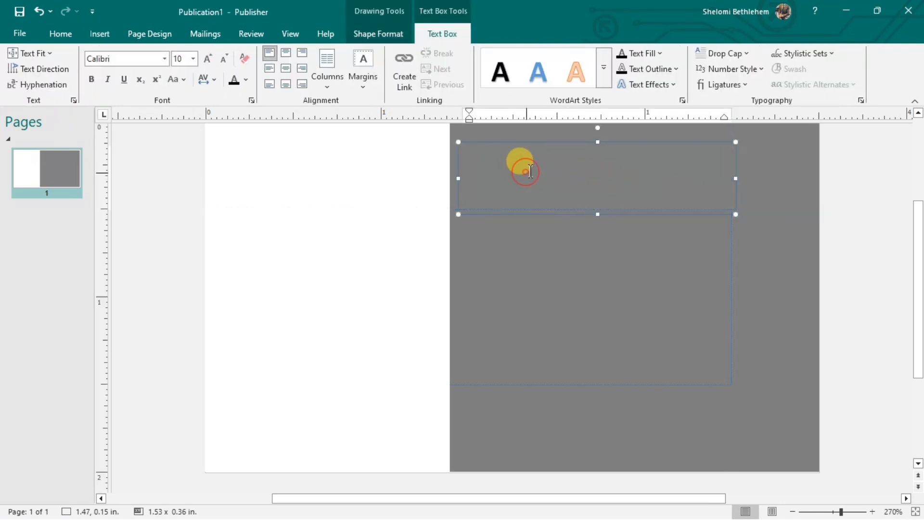
pyautogui.press('capslock')
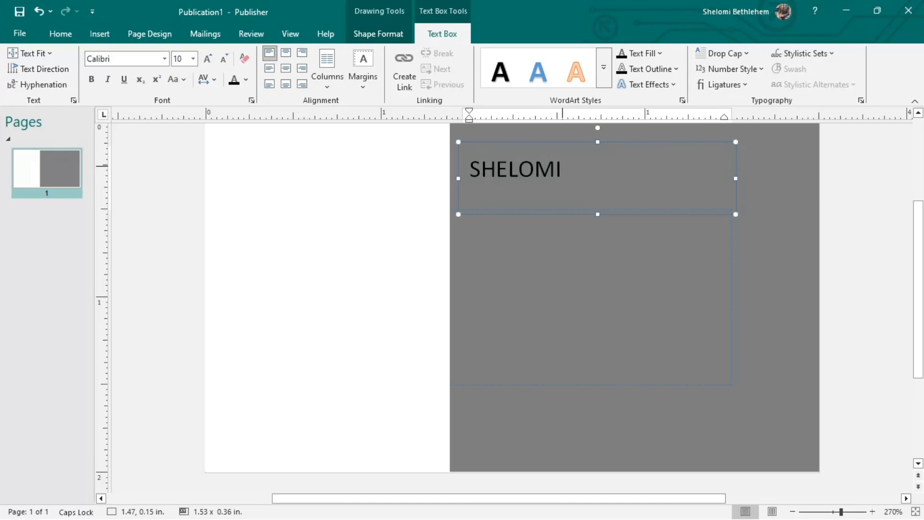
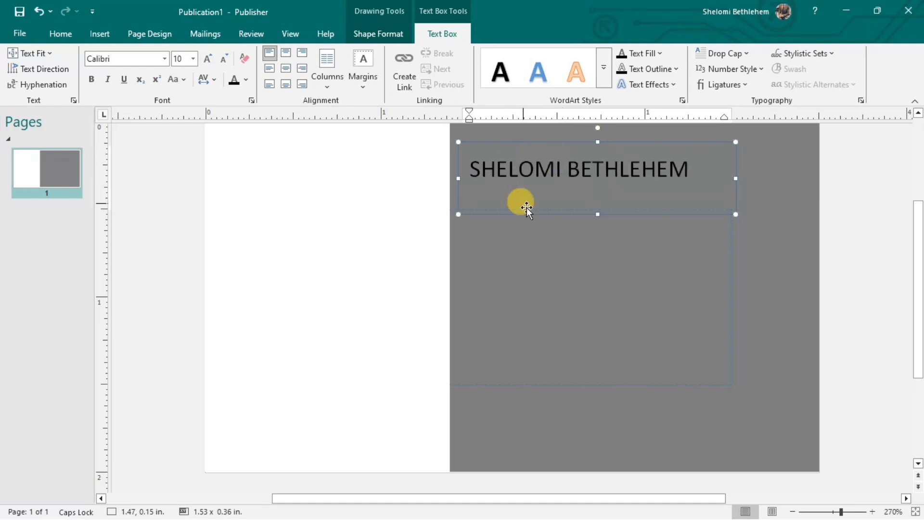
# Grow the name to 14 pt and widen its box so it fits one line.
pyautogui.moveTo(689, 169); pyautogui.dragTo(454, 169)
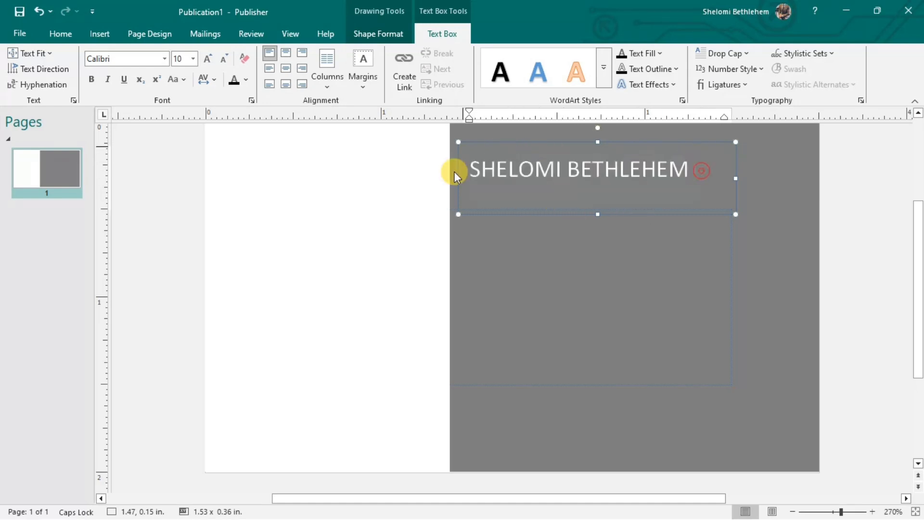
pyautogui.click(208, 59)
pyautogui.click(208, 58)
pyautogui.click(208, 58)
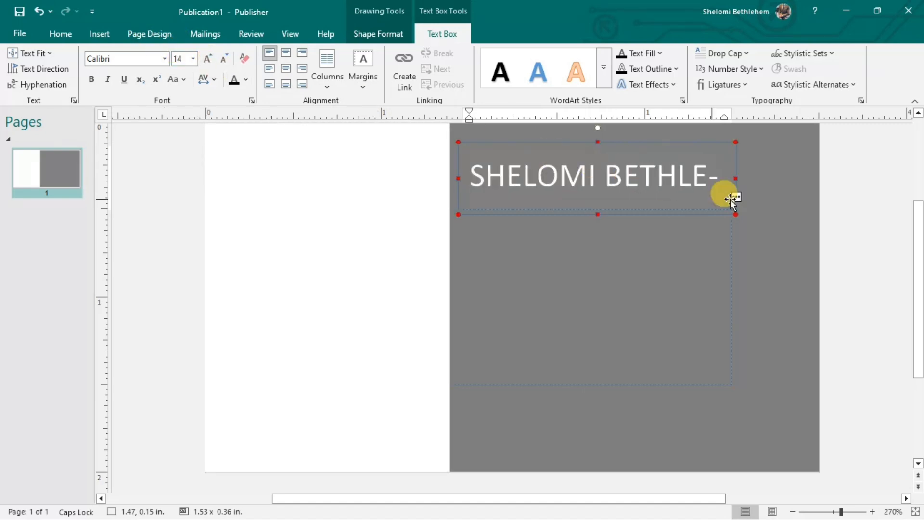
pyautogui.moveTo(735, 179); pyautogui.dragTo(797, 186)
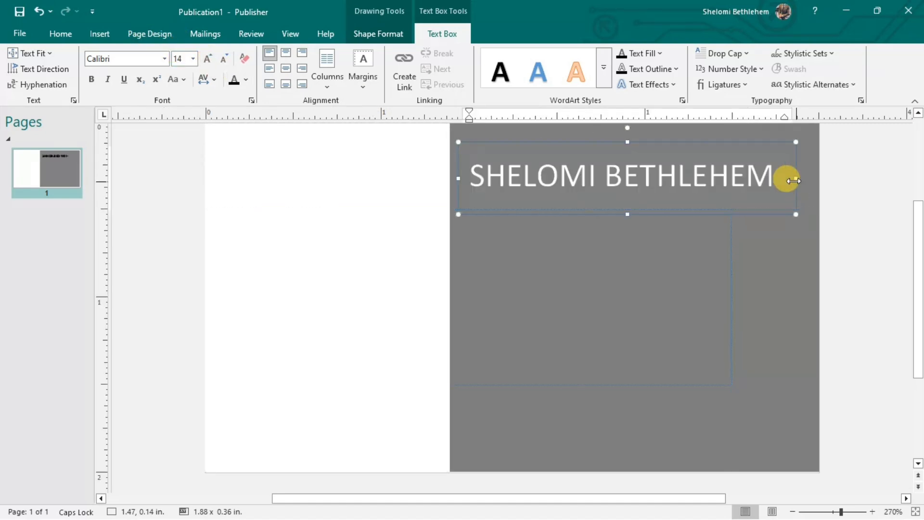
pyautogui.click(602, 255)
# Change the name text's font colour to white.
pyautogui.click(597, 183)
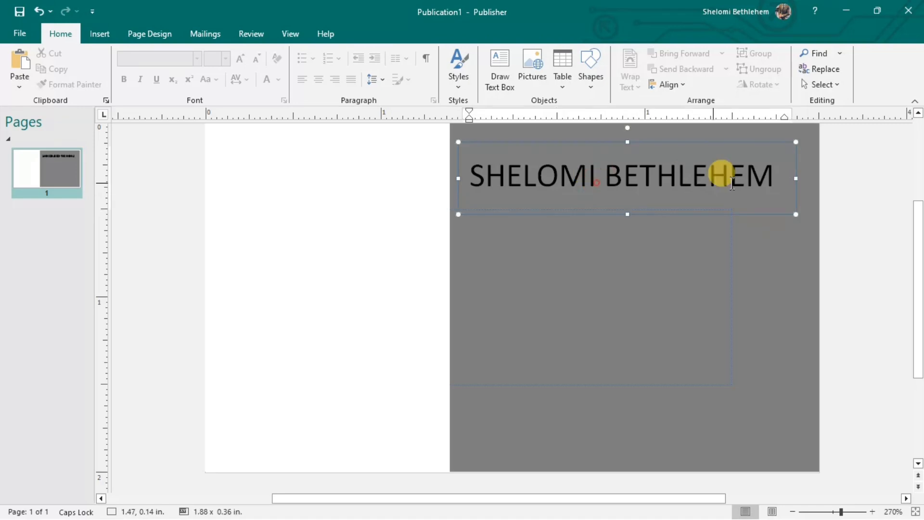
pyautogui.moveTo(764, 169); pyautogui.dragTo(465, 173)
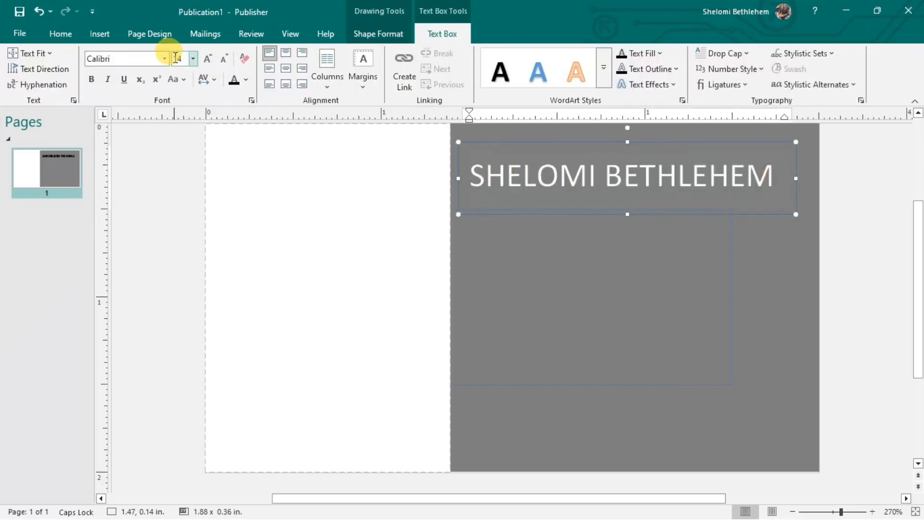
pyautogui.click(247, 81)
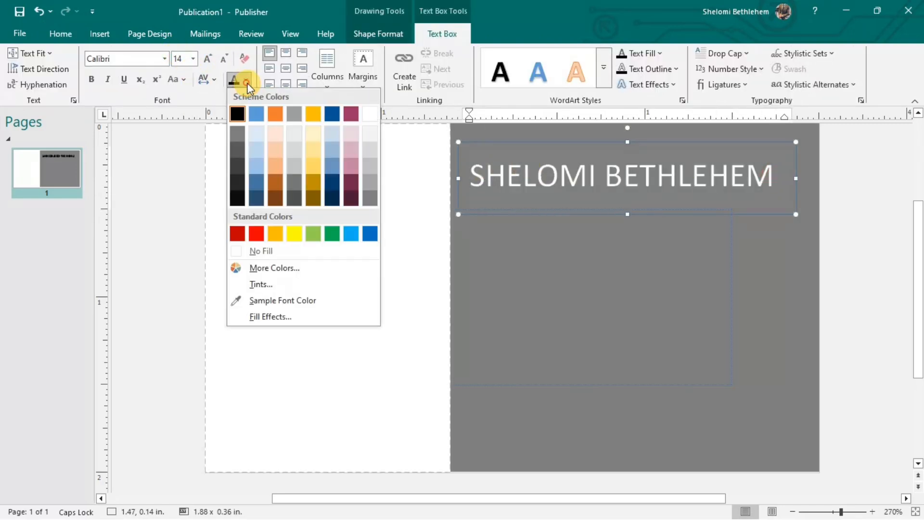
pyautogui.click(351, 114)
pyautogui.click(625, 274)
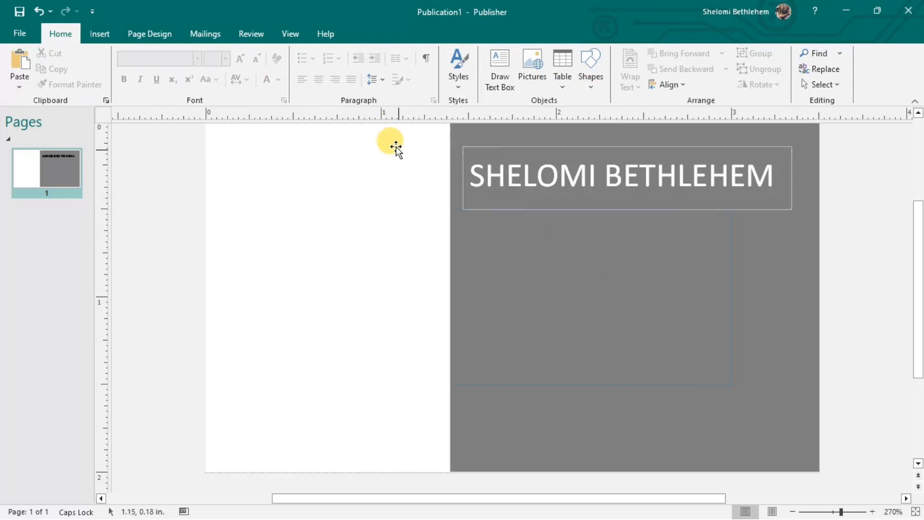
# Draw a text box below the name holding PROFESSOR in white.
pyautogui.click(500, 83)
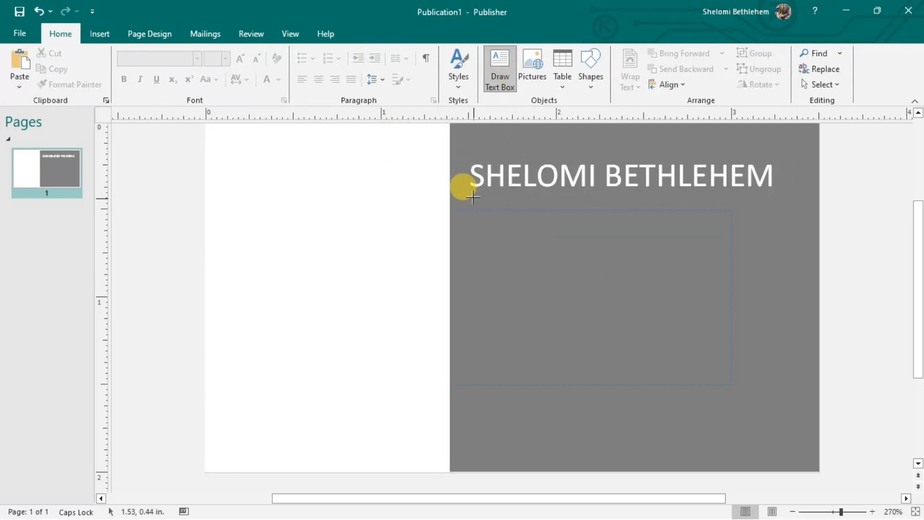
pyautogui.moveTo(474, 192)
pyautogui.mouseDown()
pyautogui.moveTo(613, 200)
pyautogui.moveTo(684, 228)
pyautogui.mouseUp()
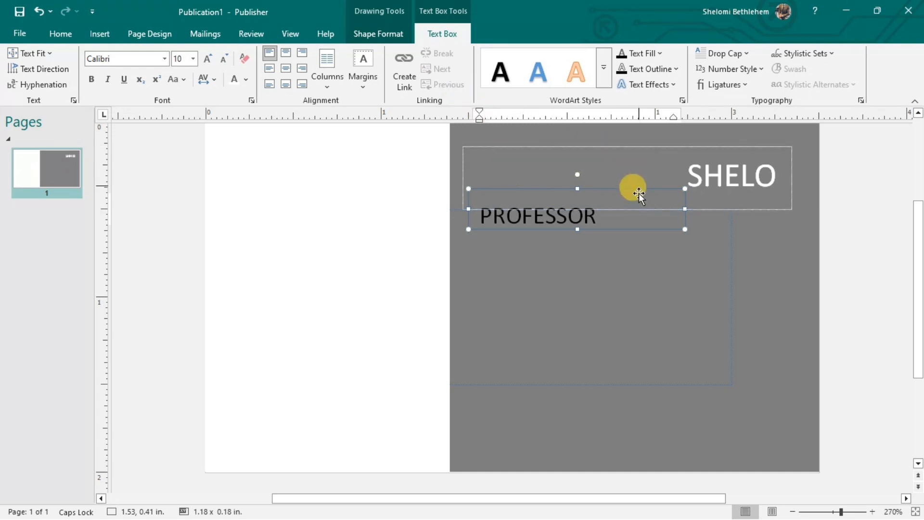
pyautogui.moveTo(597, 206); pyautogui.dragTo(465, 202)
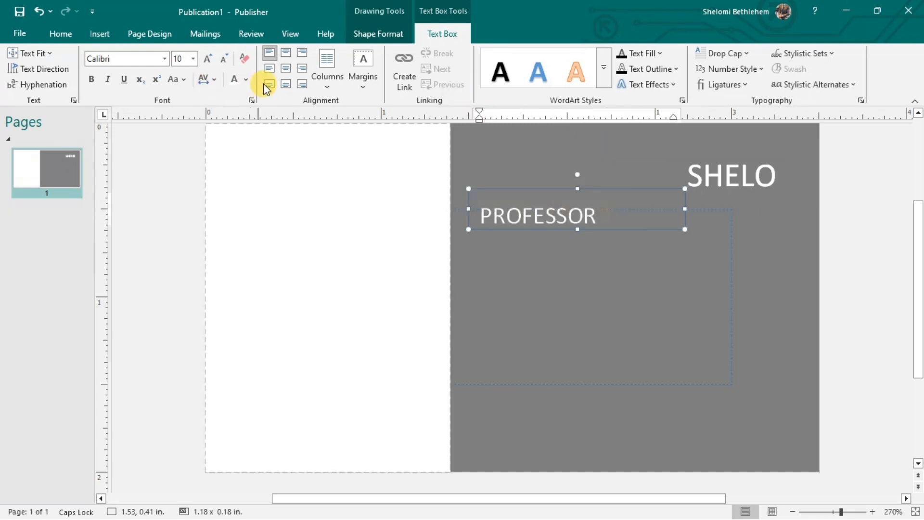
pyautogui.click(239, 80)
pyautogui.click(476, 214)
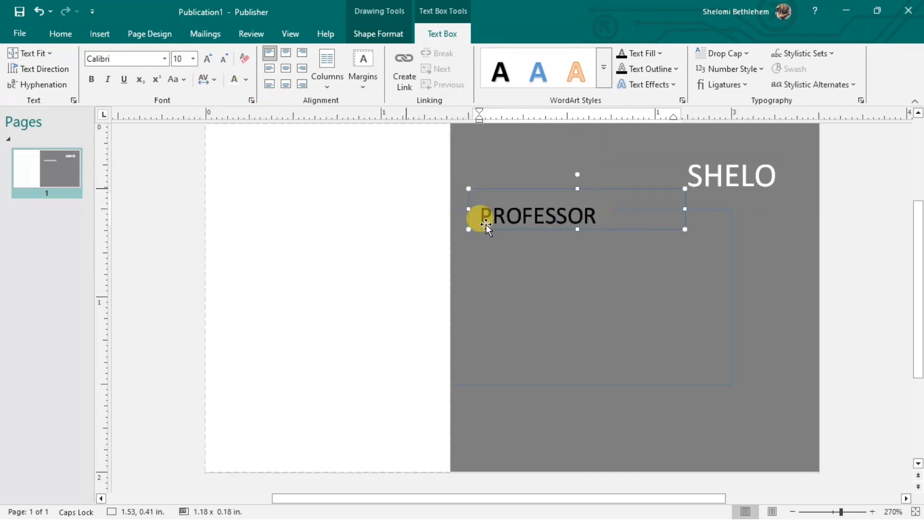
pyautogui.click(521, 252)
# Move the name text box left and widen it to the right.
pyautogui.click(695, 169)
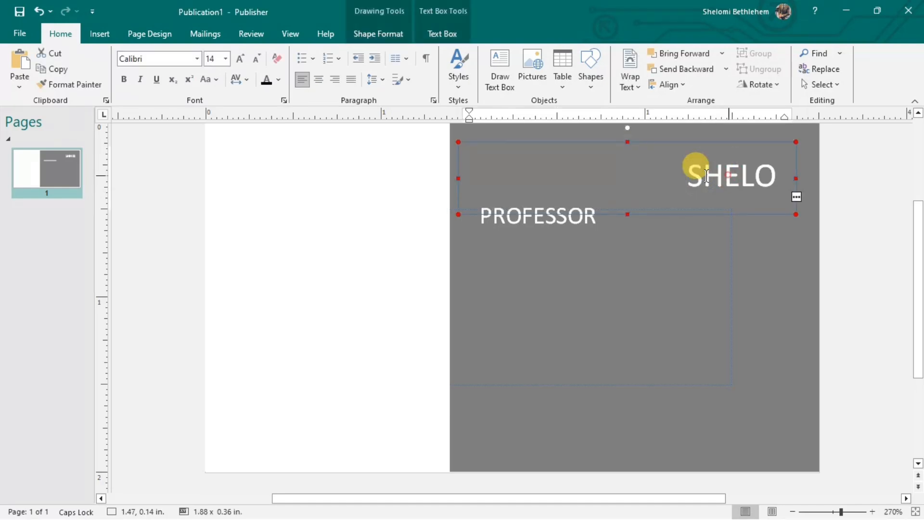
pyautogui.click(490, 166)
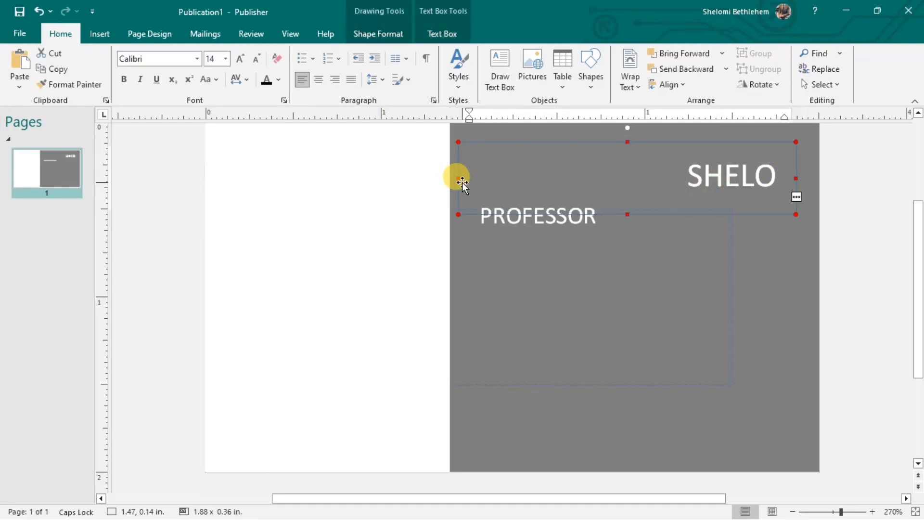
pyautogui.moveTo(462, 181); pyautogui.dragTo(402, 180)
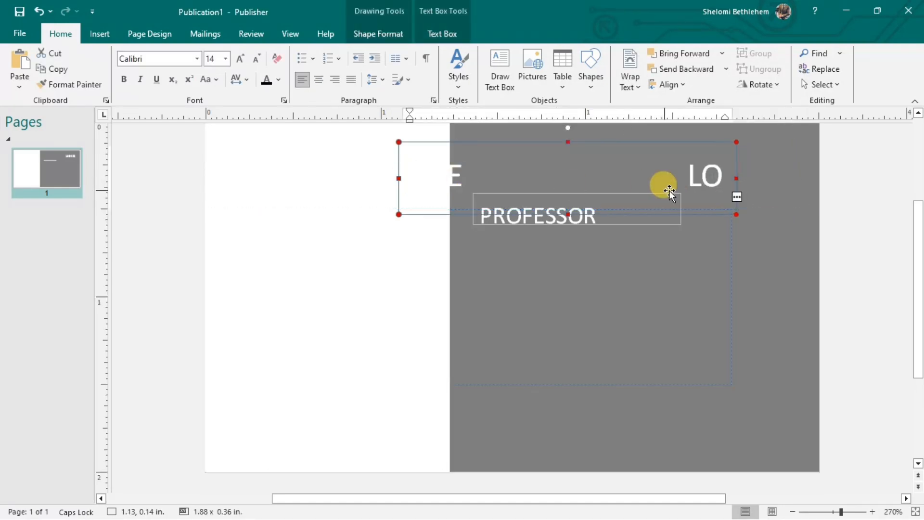
pyautogui.click(734, 182)
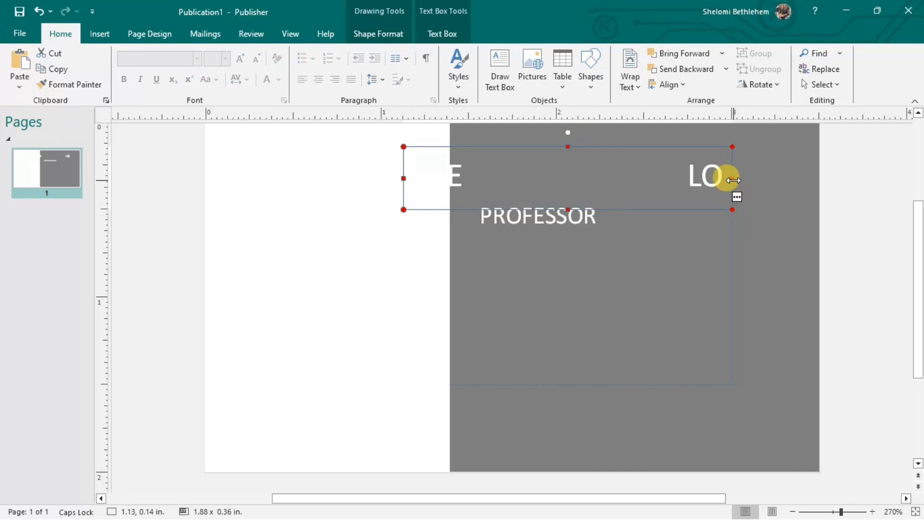
pyautogui.moveTo(731, 178); pyautogui.dragTo(780, 178)
# Clear and delete the name text box, then nudge PROFESSOR slightly left and down.
pyautogui.click(680, 179)
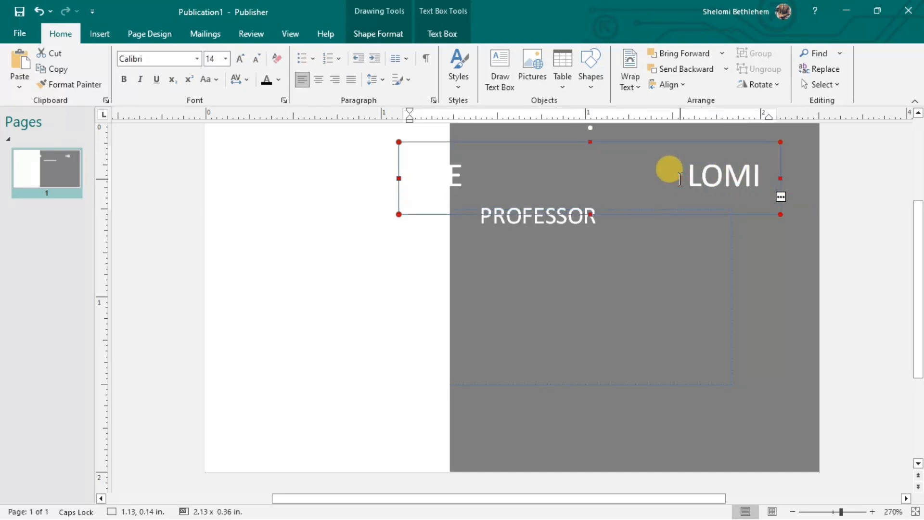
pyautogui.press('Delete')
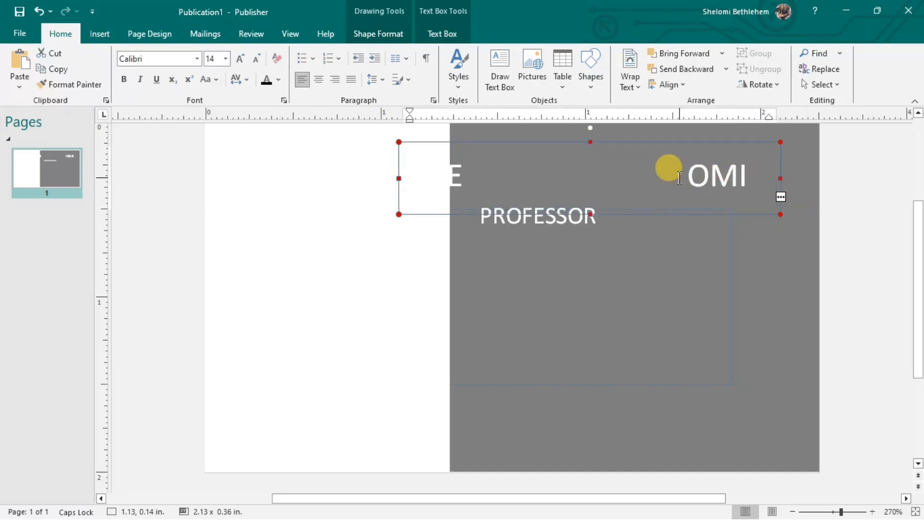
pyautogui.press('Delete')
pyautogui.press('Delete')
pyautogui.press('Delete')
pyautogui.press('BackSpace')
pyautogui.press('BackSpace')
pyautogui.press('BackSpace')
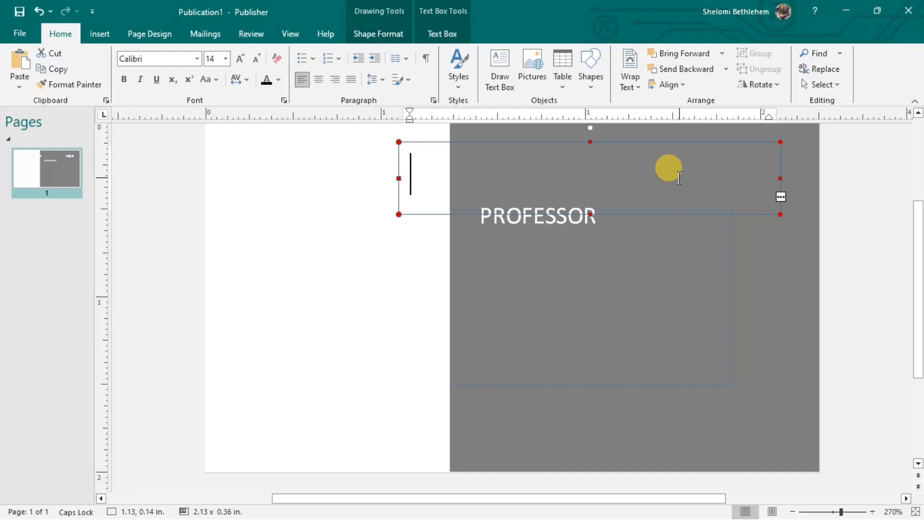
pyautogui.moveTo(780, 213); pyautogui.dragTo(847, 298)
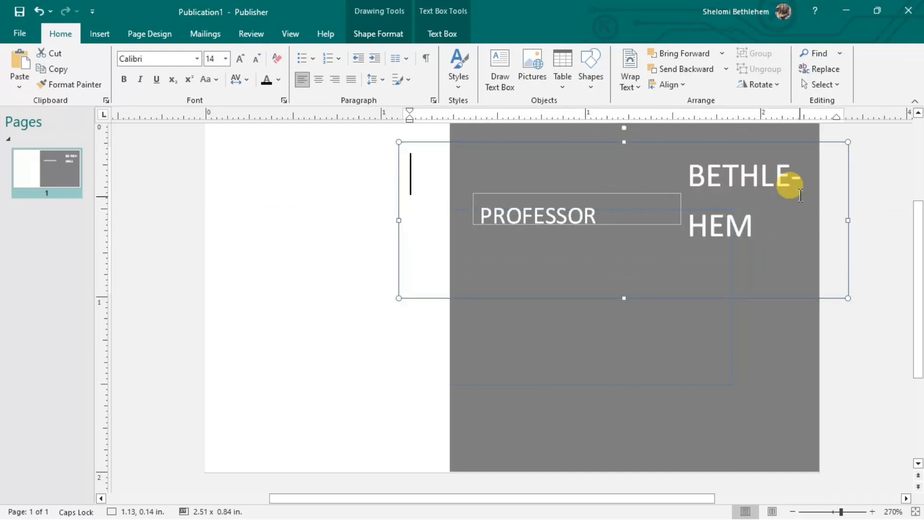
pyautogui.click(737, 143)
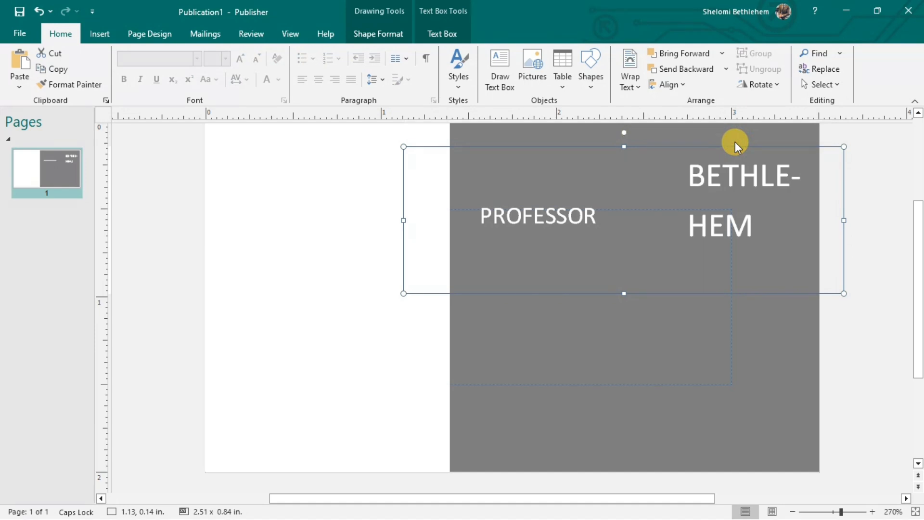
pyautogui.press('Delete')
pyautogui.click(536, 191)
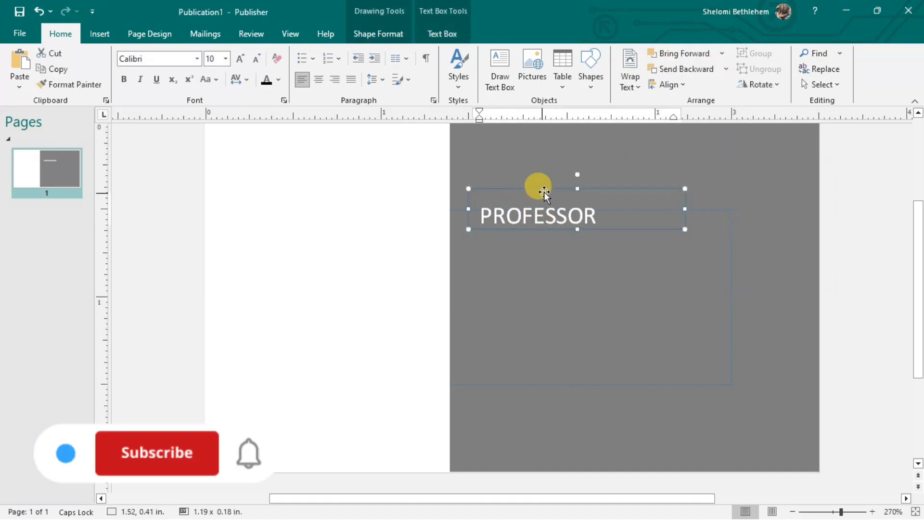
pyautogui.moveTo(554, 192); pyautogui.dragTo(548, 198)
# Draw a new text box above PROFESSOR with the person's full name on one line.
pyautogui.click(546, 165)
pyautogui.click(498, 68)
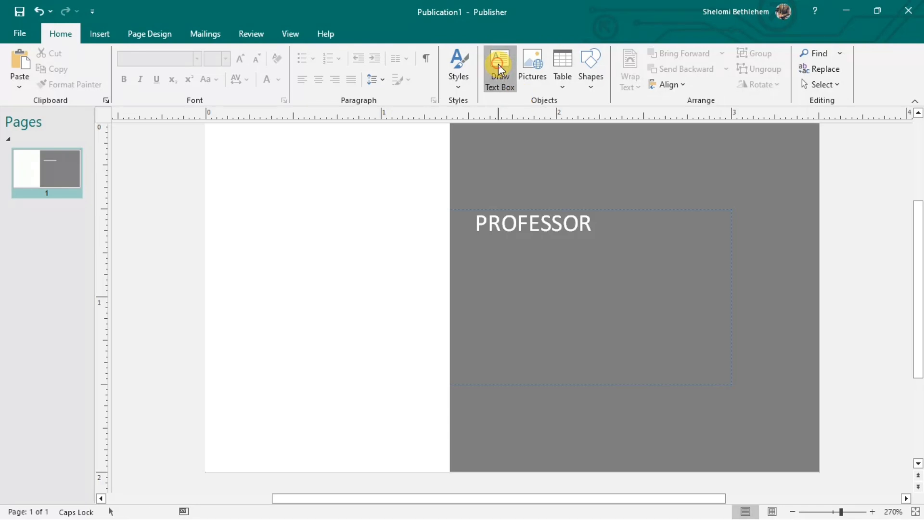
pyautogui.moveTo(468, 153)
pyautogui.mouseDown()
pyautogui.moveTo(542, 201)
pyautogui.moveTo(692, 213)
pyautogui.mouseUp()
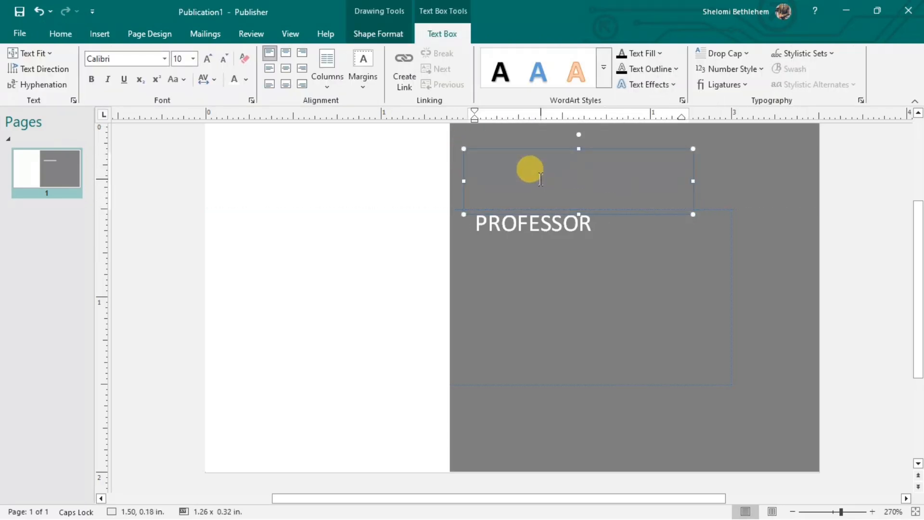
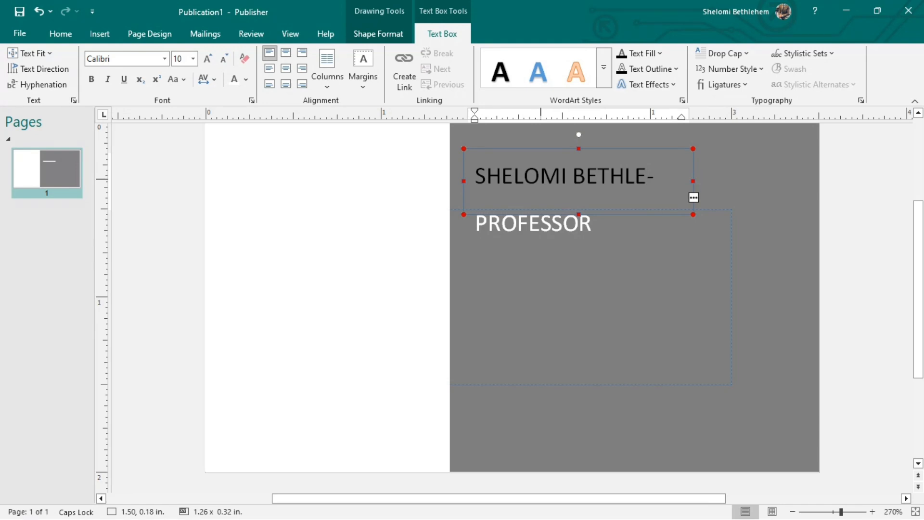
pyautogui.moveTo(693, 181); pyautogui.dragTo(466, 175)
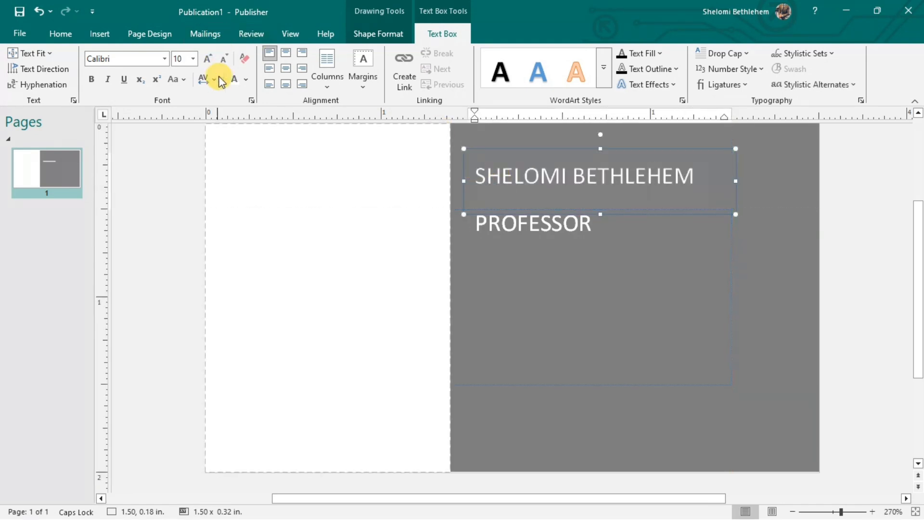
pyautogui.click(570, 357)
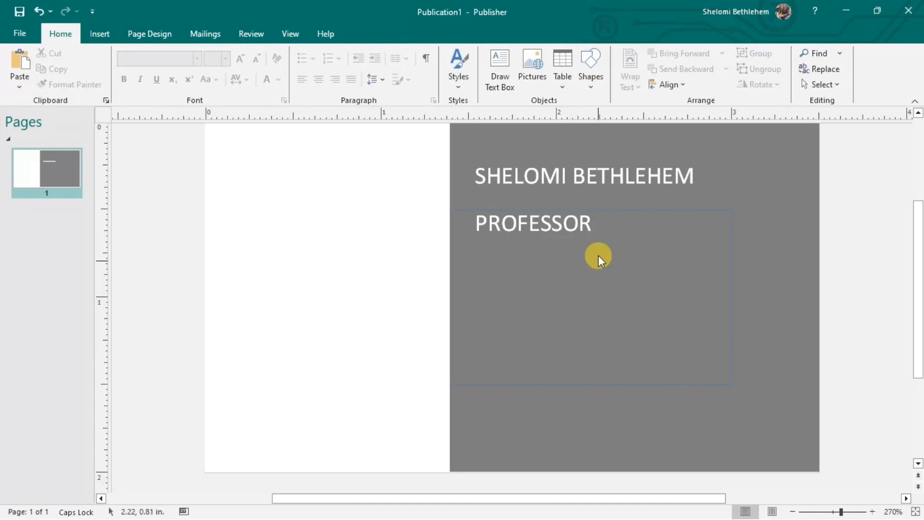
pyautogui.click(501, 83)
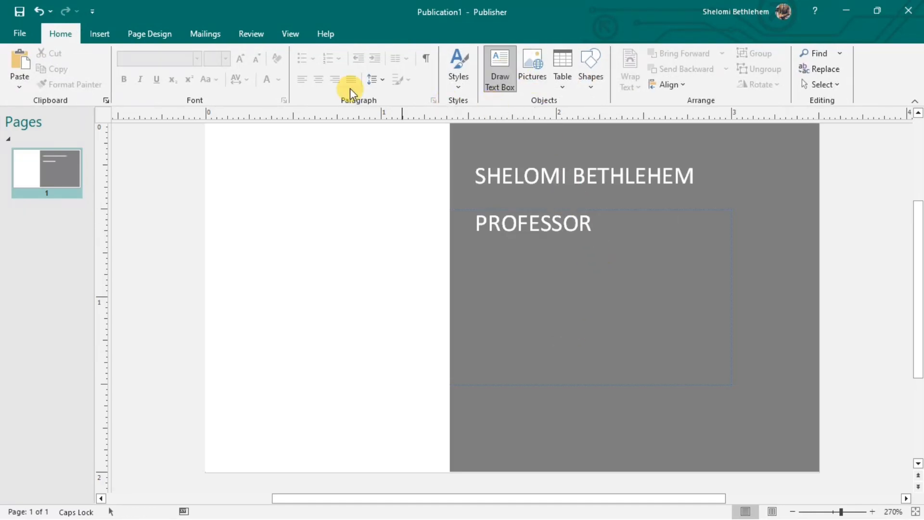
# Draw a long rectangle near the panel's bottom, filled orange with No Outline.
pyautogui.click(103, 34)
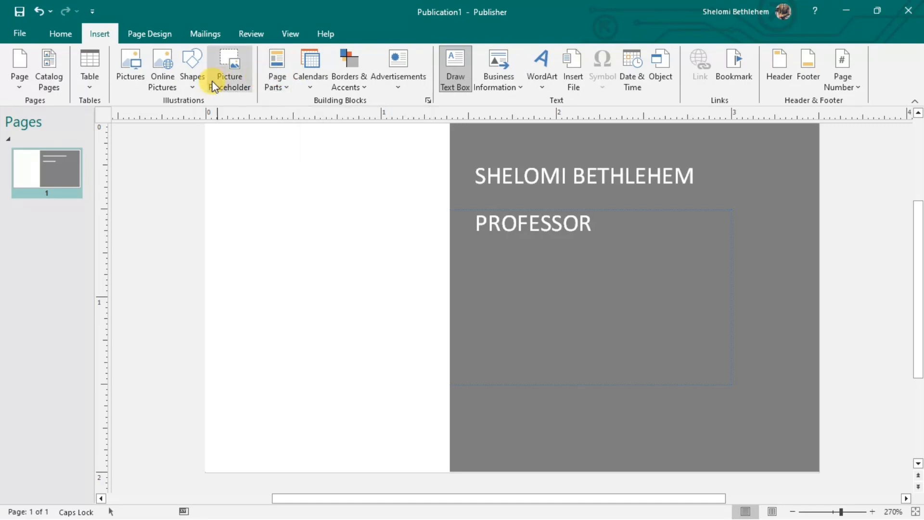
pyautogui.click(192, 86)
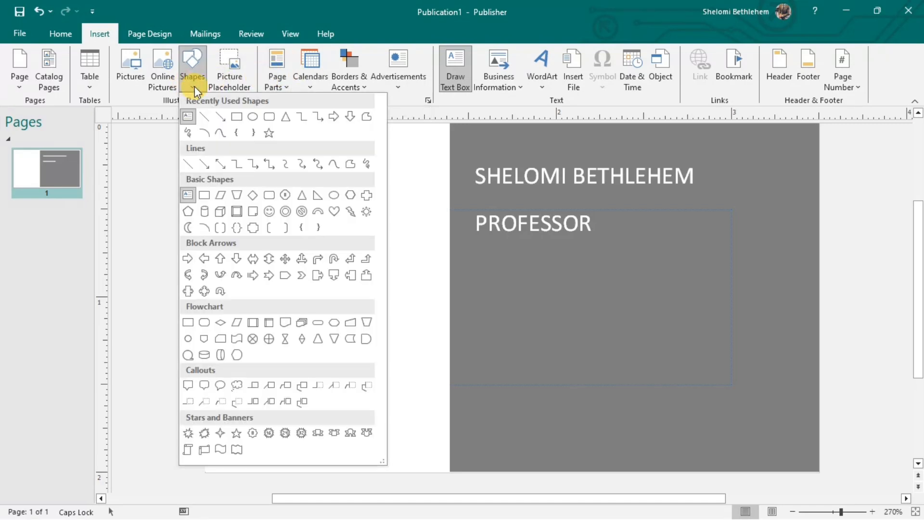
pyautogui.click(236, 116)
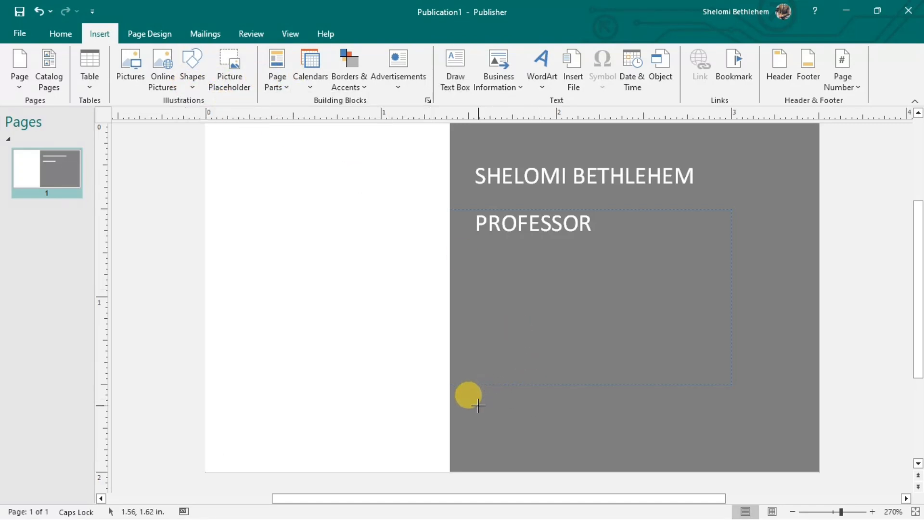
pyautogui.moveTo(486, 401)
pyautogui.mouseDown()
pyautogui.moveTo(643, 457)
pyautogui.moveTo(782, 438)
pyautogui.moveTo(772, 436)
pyautogui.mouseUp()
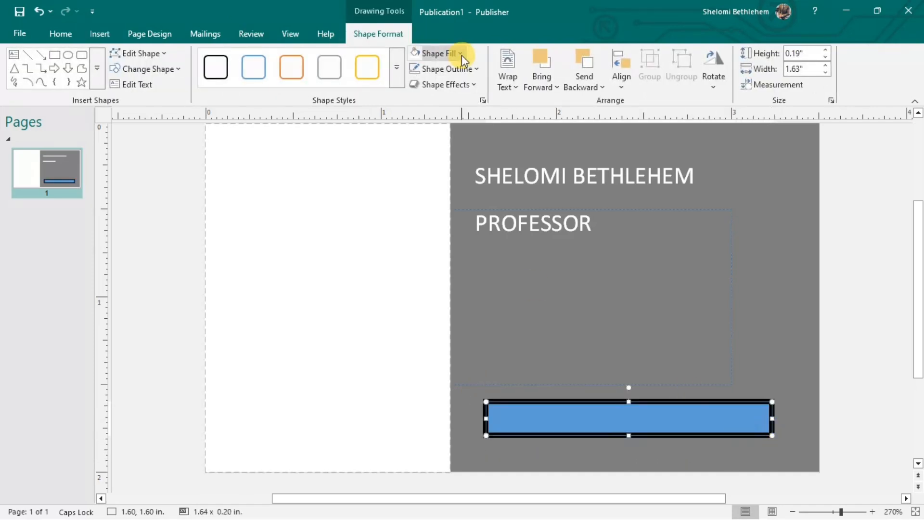
pyautogui.click(460, 53)
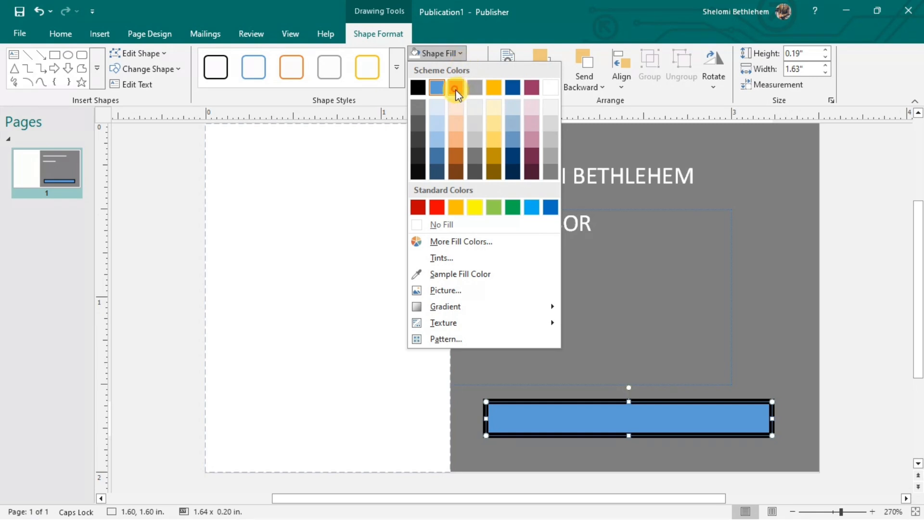
pyautogui.click(455, 88)
pyautogui.click(469, 70)
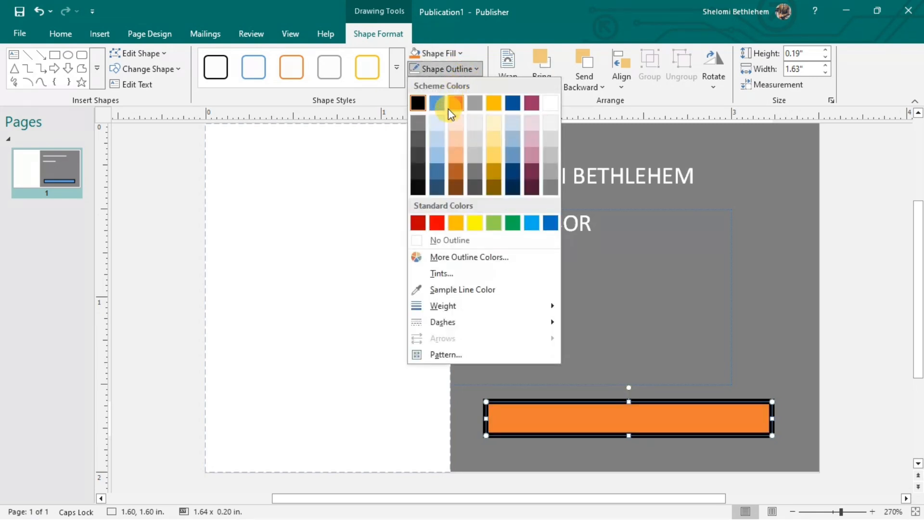
pyautogui.click(446, 239)
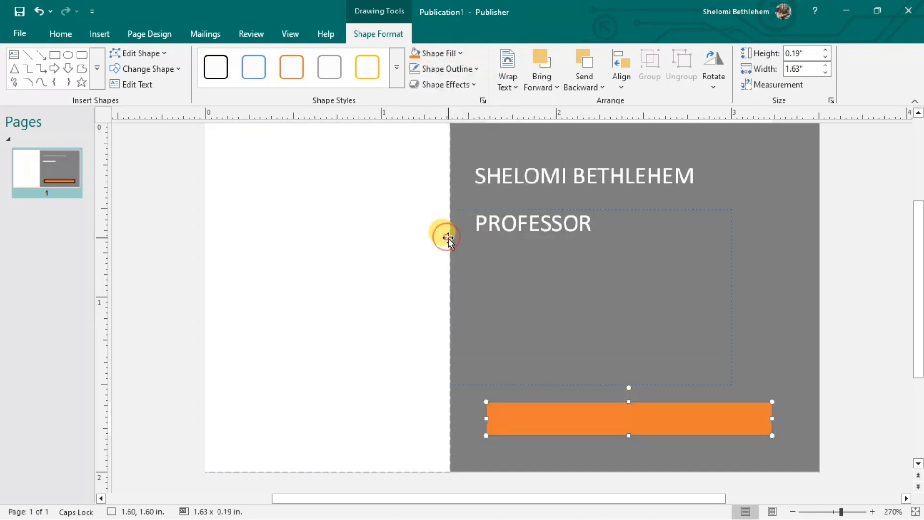
pyautogui.click(517, 254)
# Draw a text box below PROFESSOR and begin typing the phone number.
pyautogui.click(90, 35)
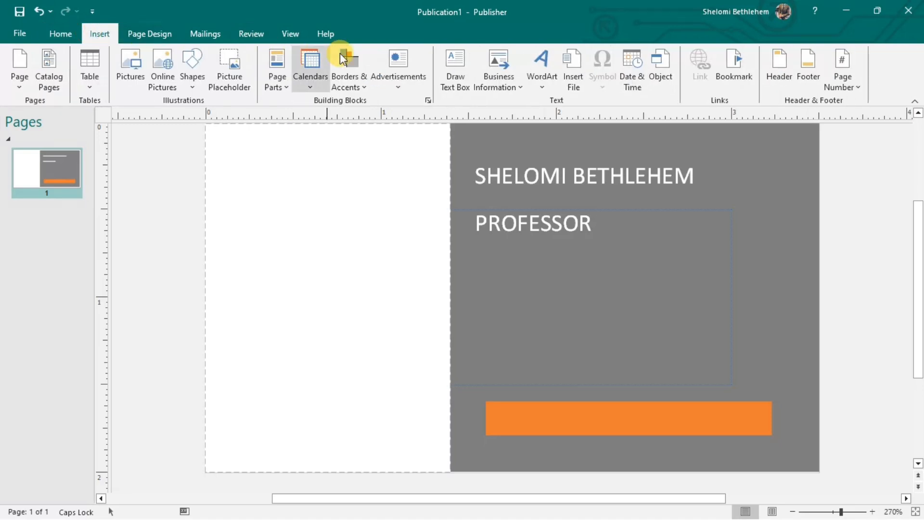
pyautogui.click(456, 70)
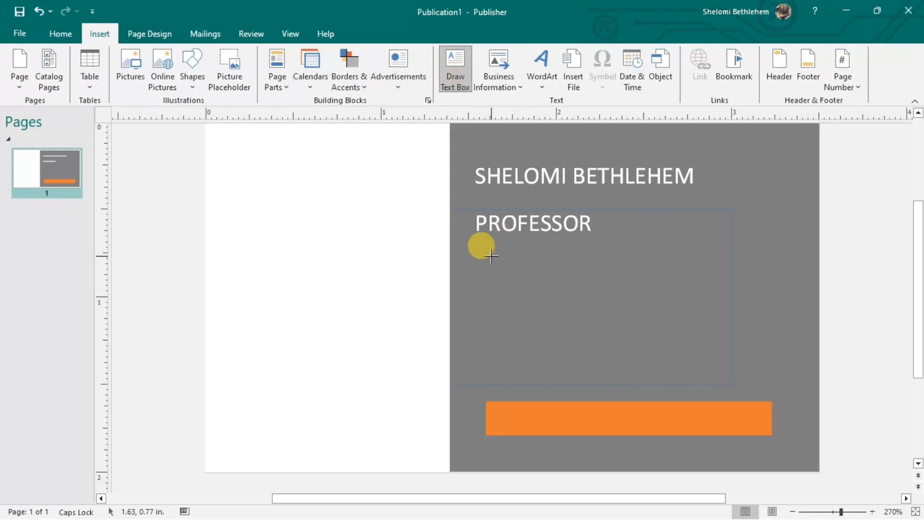
pyautogui.moveTo(501, 253); pyautogui.dragTo(731, 290)
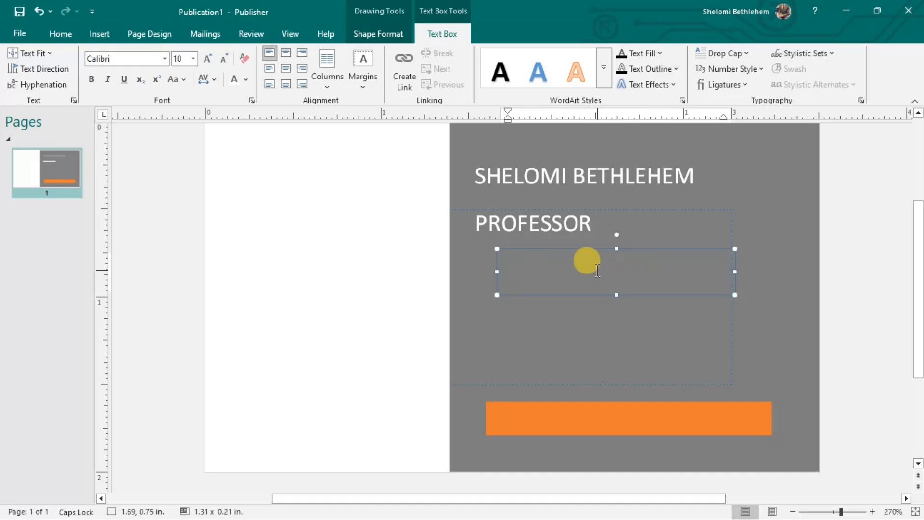
pyautogui.write('+2547')
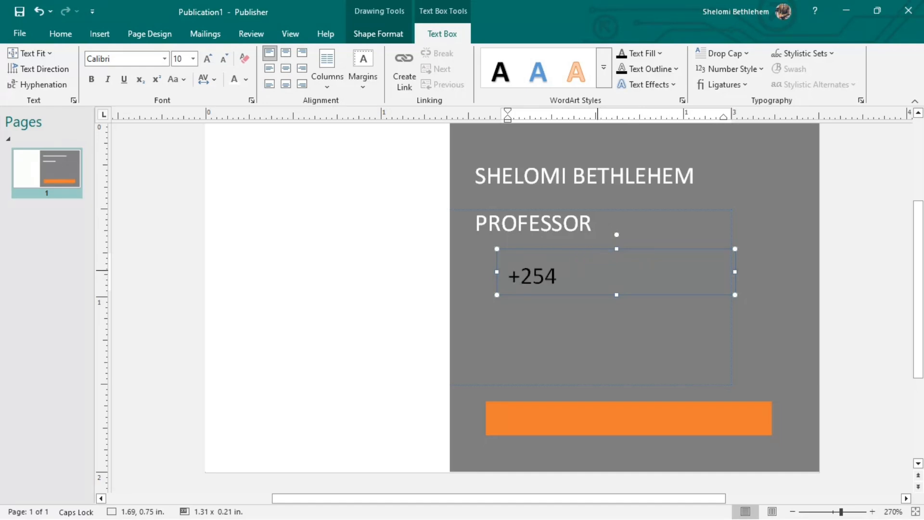